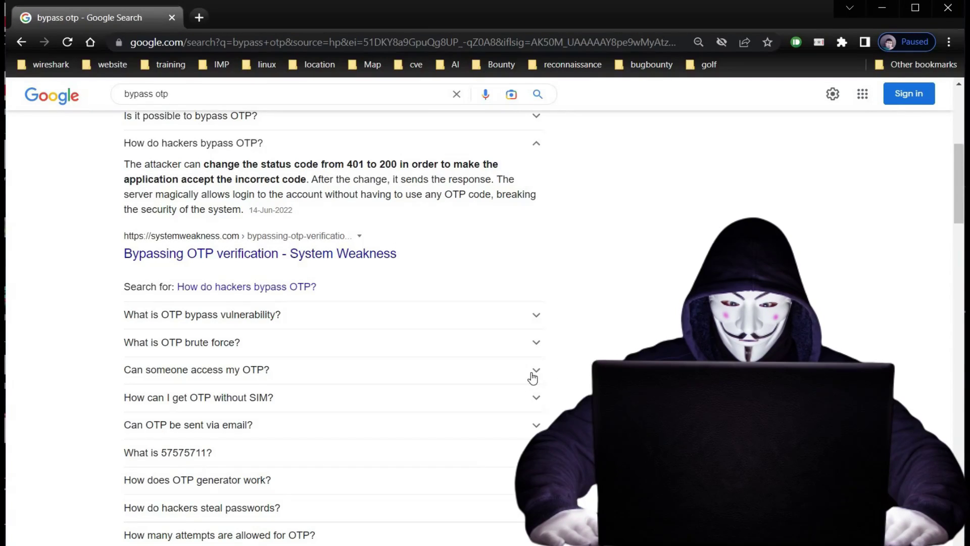
# Step: Expand the search answer to 'Can someone access my OTP?'
pyautogui.click(535, 372)
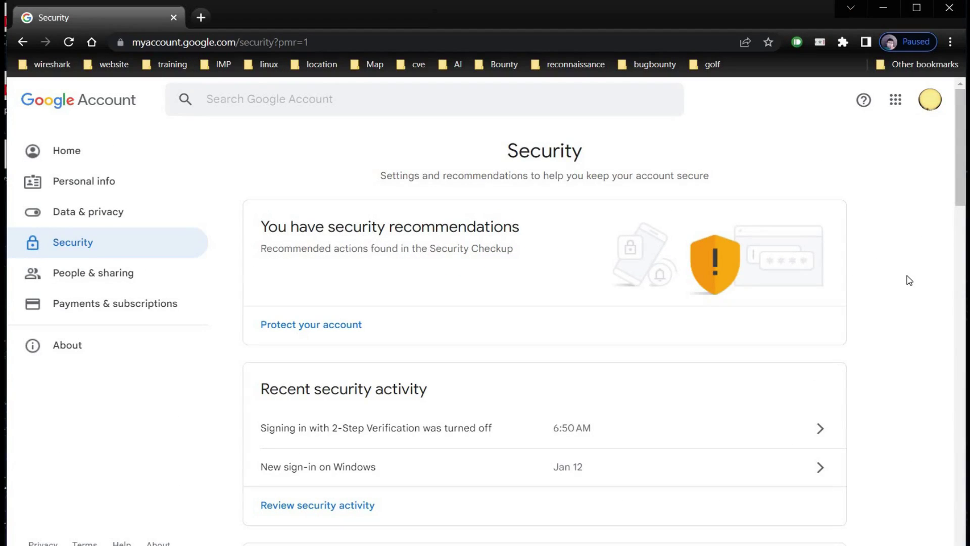
pyautogui.scroll(-2, 909, 280)
pyautogui.scroll(-1, 909, 279)
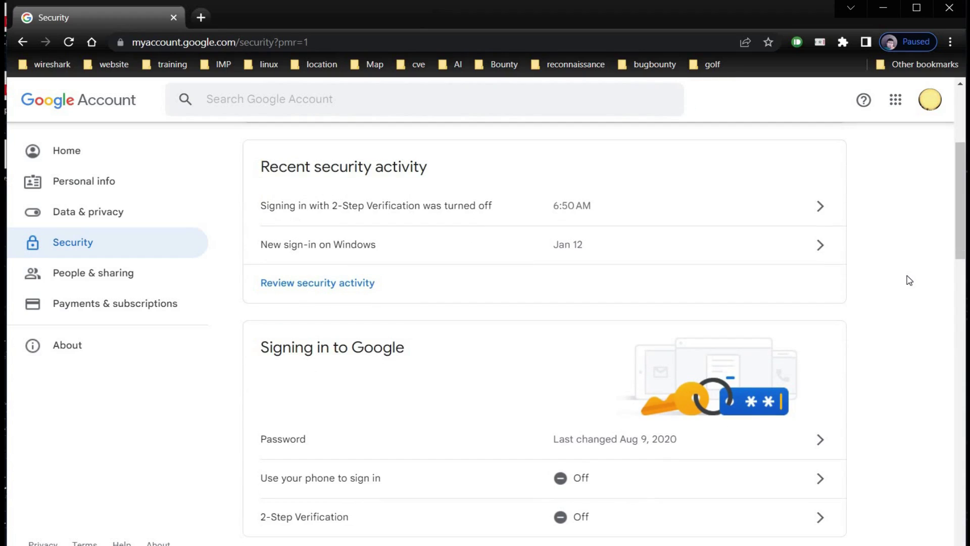
pyautogui.scroll(-1, 906, 278)
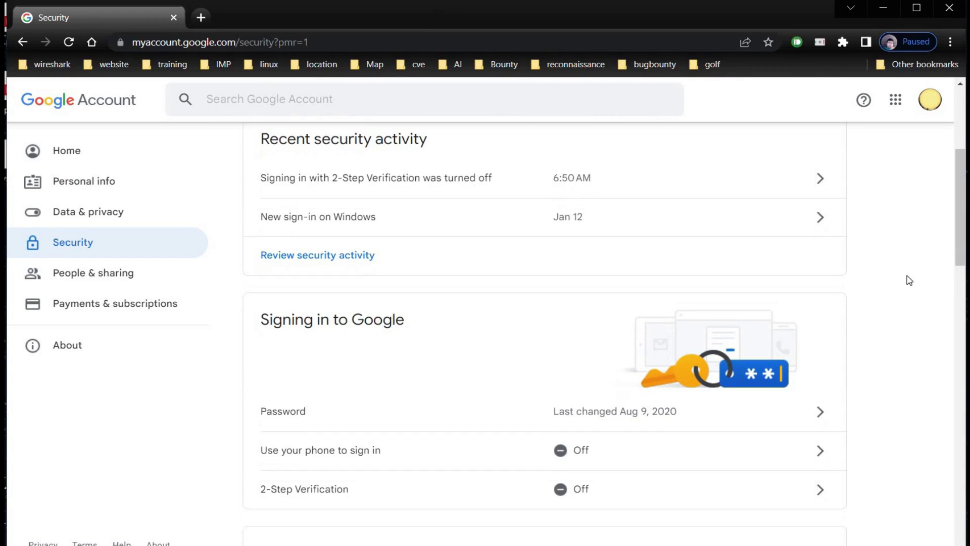
# Step: Go to the 2-Step Verification settings under Signing in to Google
pyautogui.click(816, 497)
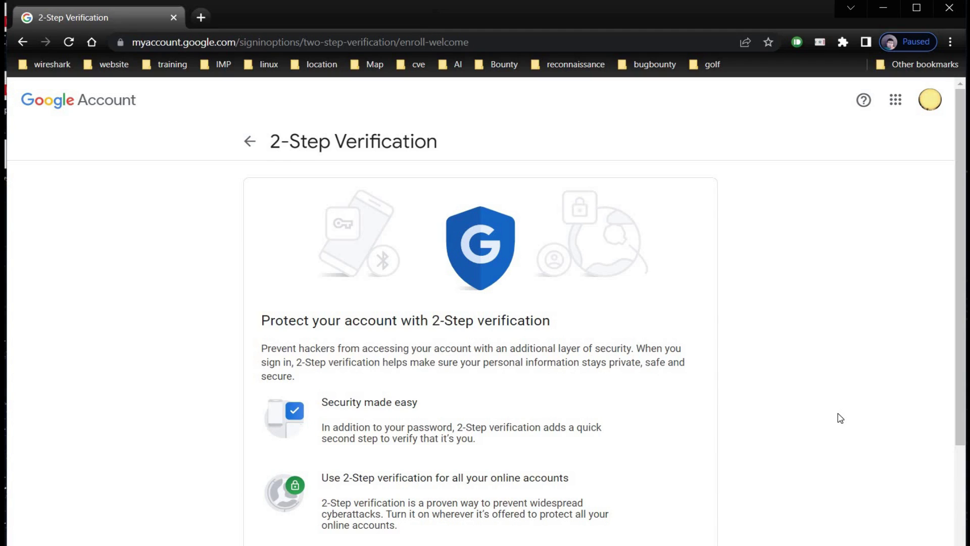
pyautogui.scroll(-3, 840, 417)
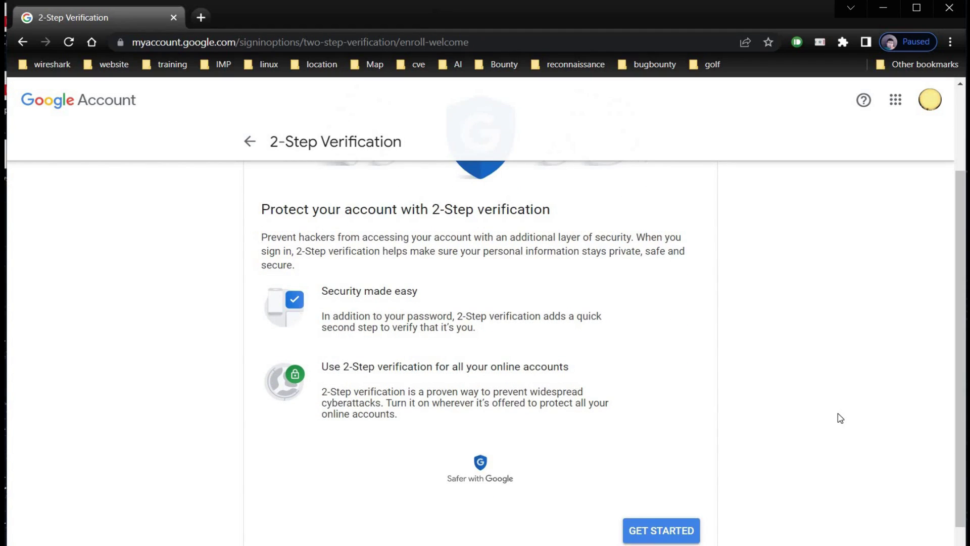
pyautogui.scroll(-1, 840, 418)
# Step: Start 2-Step Verification setup and choose Security Key as the second sign-in step
pyautogui.click(678, 503)
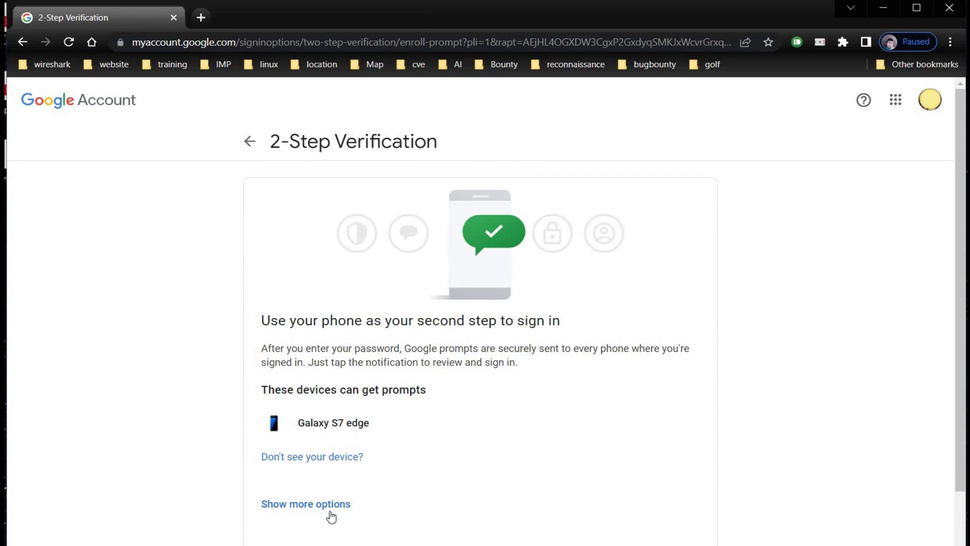
pyautogui.click(302, 505)
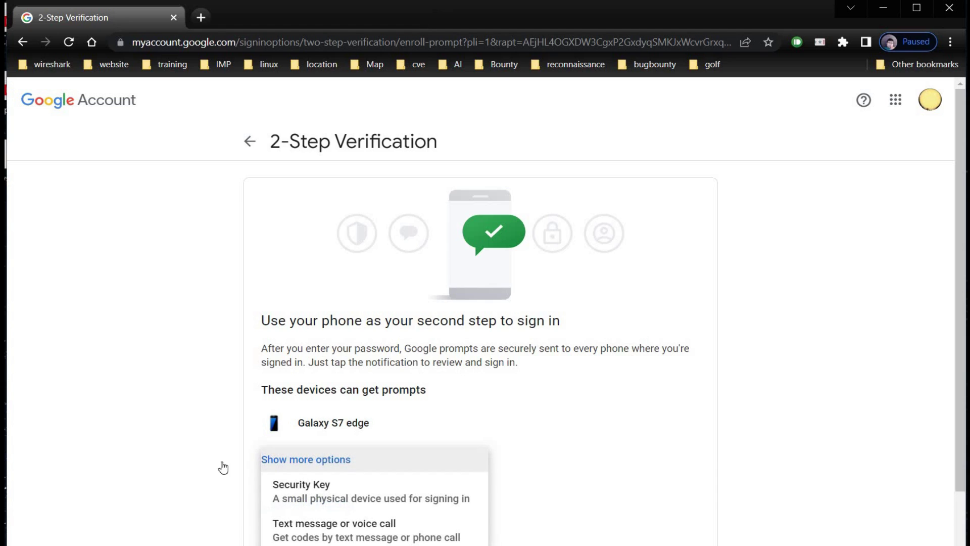
pyautogui.click(296, 495)
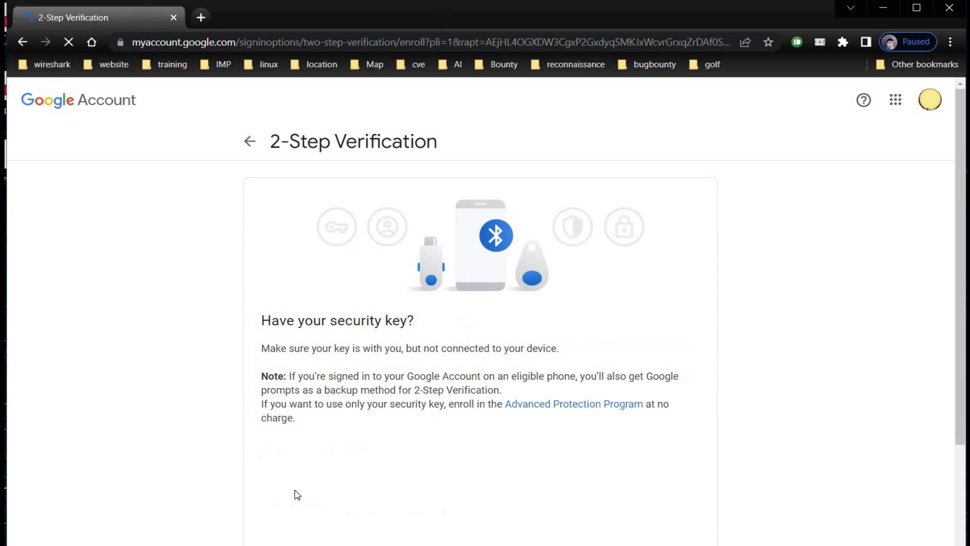
pyautogui.scroll(-2, 793, 406)
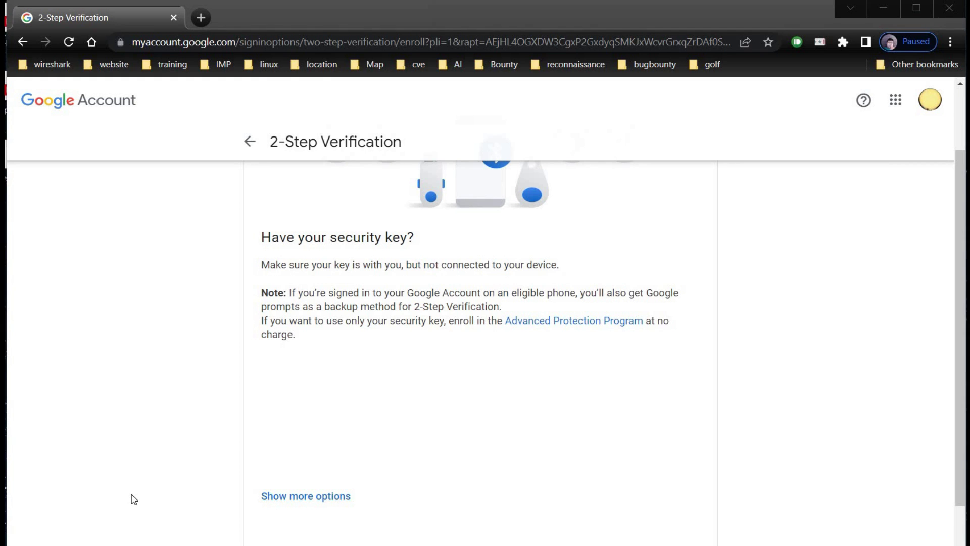
pyautogui.scroll(-1, 132, 499)
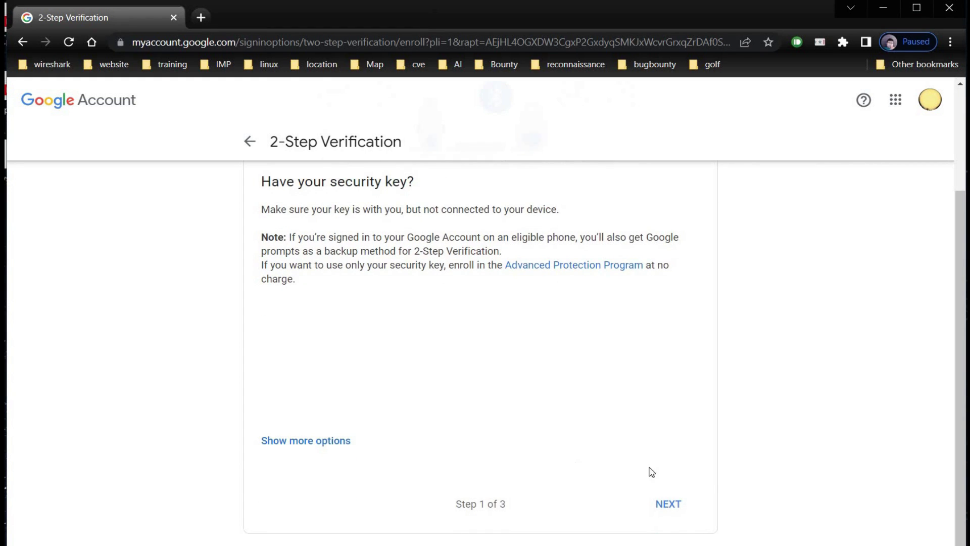
# Step: Register the inserted security key, allowing Windows Security to read it, and name it 'flip'
pyautogui.click(674, 505)
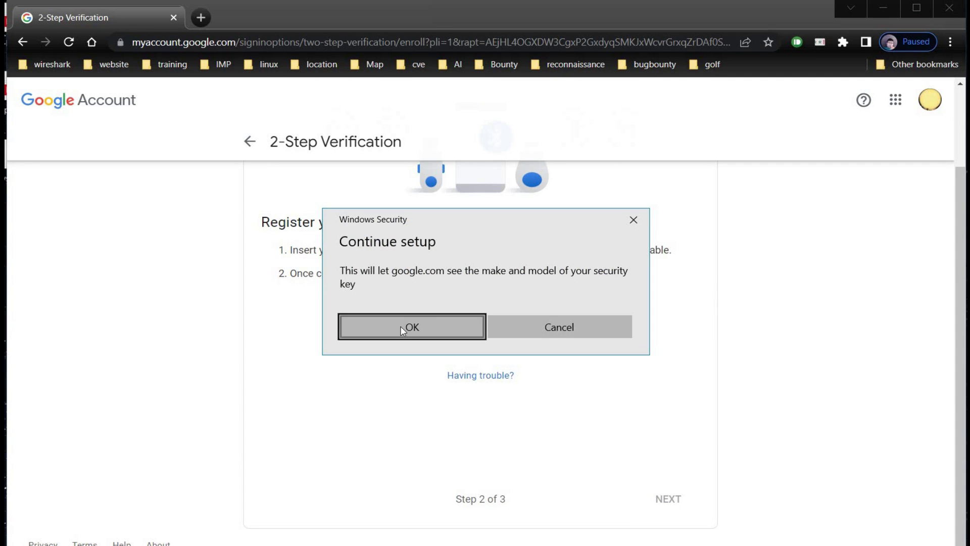
pyautogui.click(401, 326)
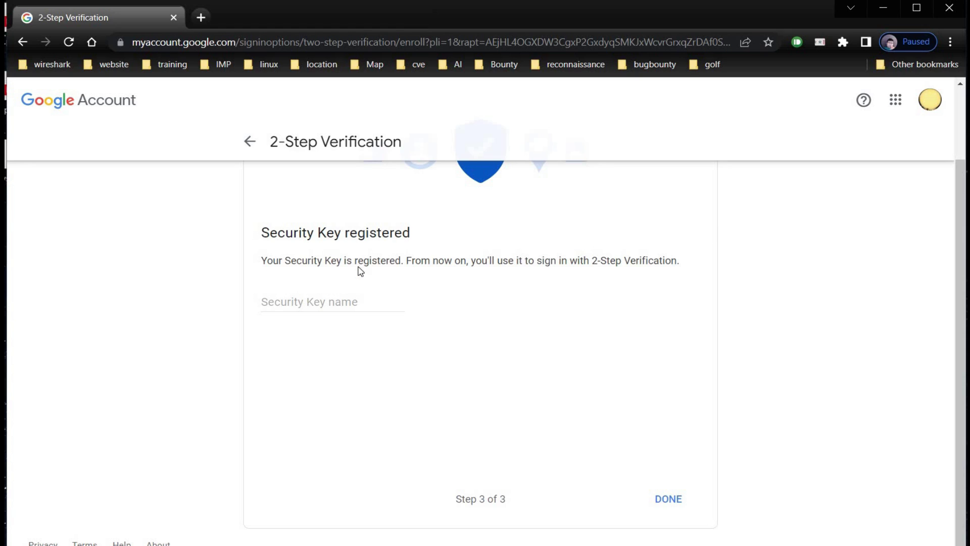
pyautogui.click(332, 305)
pyautogui.write('flip')
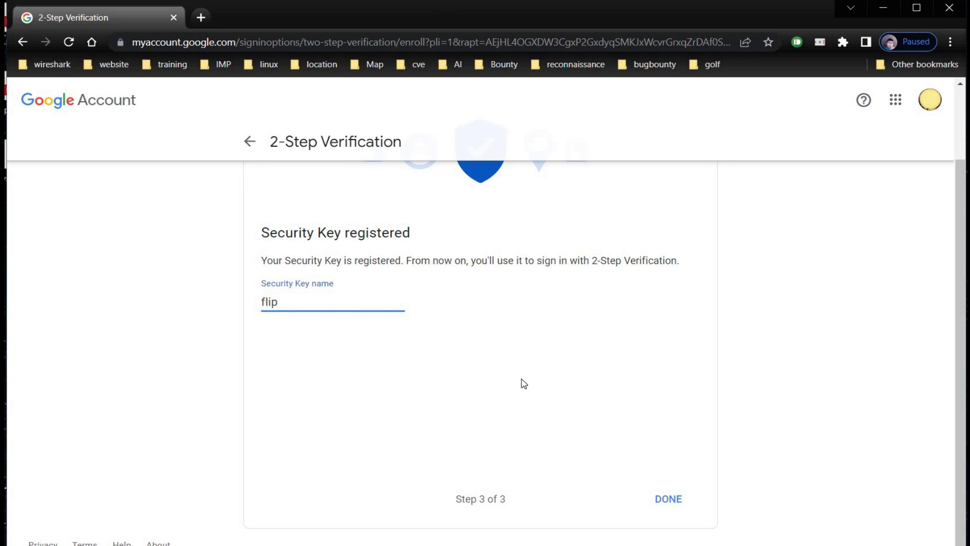
pyautogui.click(660, 500)
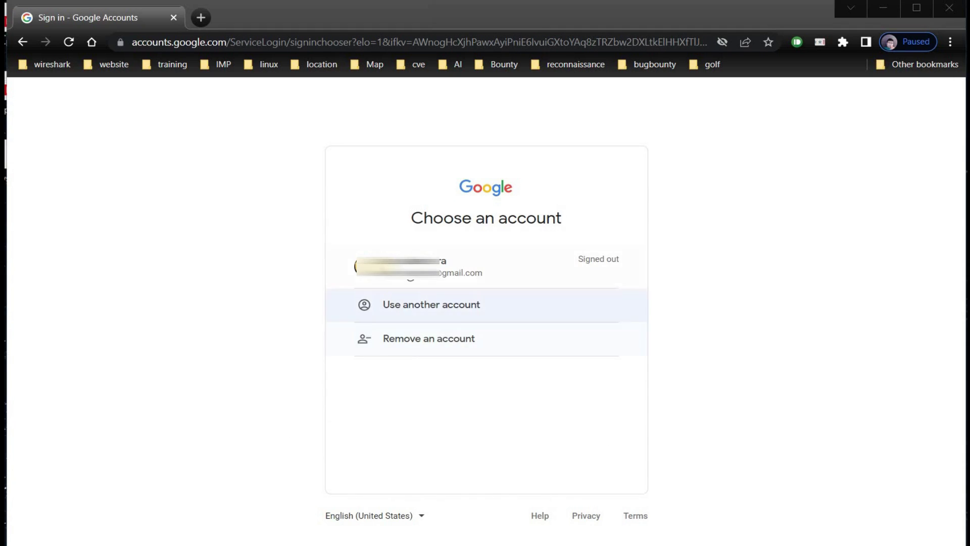
# Step: Sign back into the account with the password and the security key check
pyautogui.click(455, 265)
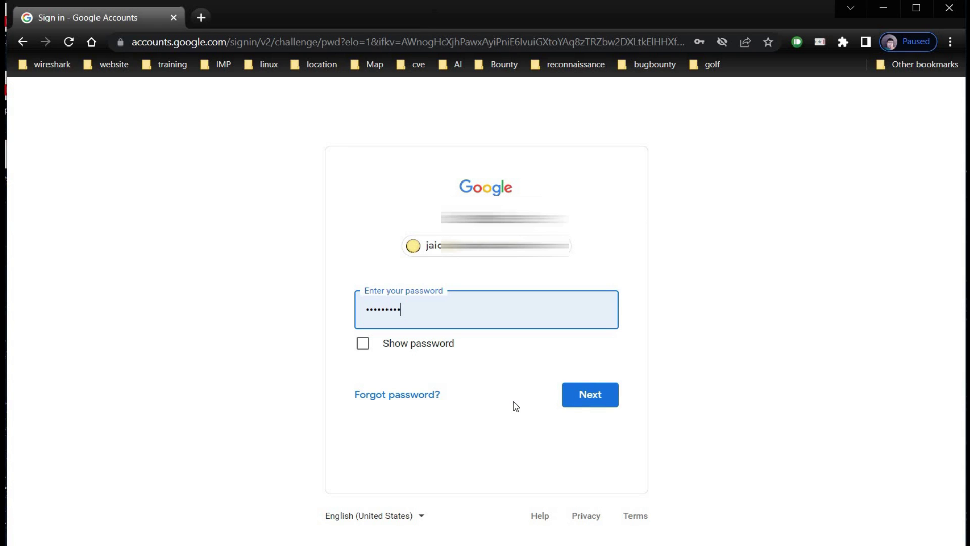
pyautogui.click(593, 405)
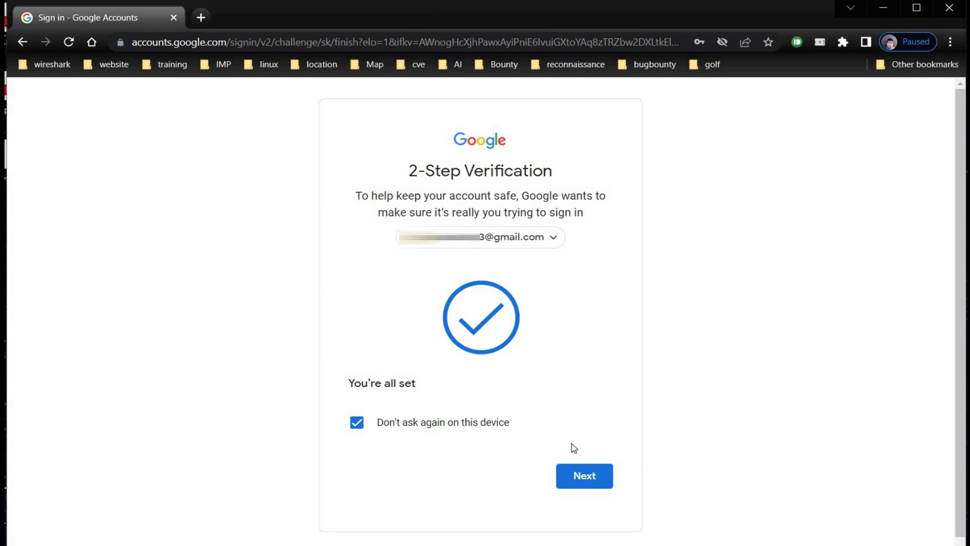
pyautogui.click(591, 477)
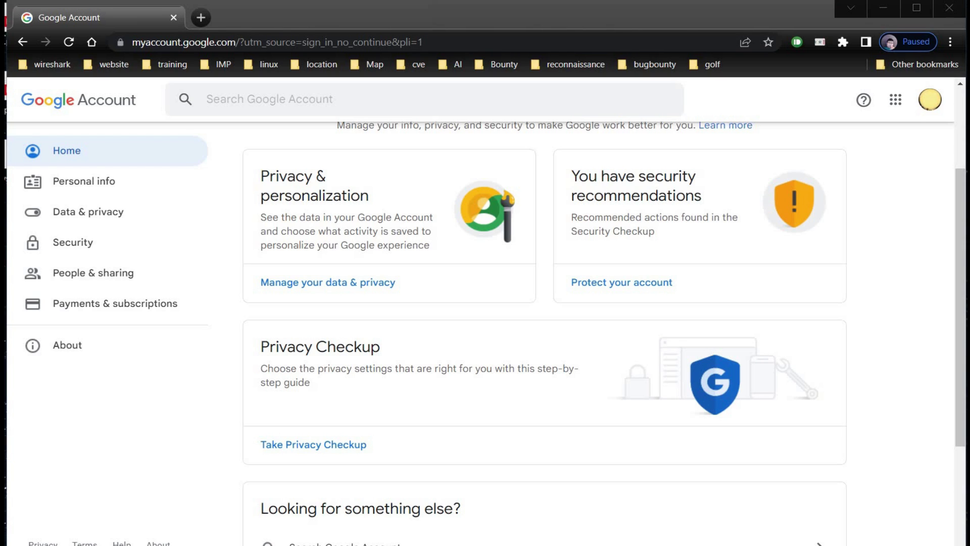
# Step: Go to the account's Security settings from the left sidebar
pyautogui.click(70, 243)
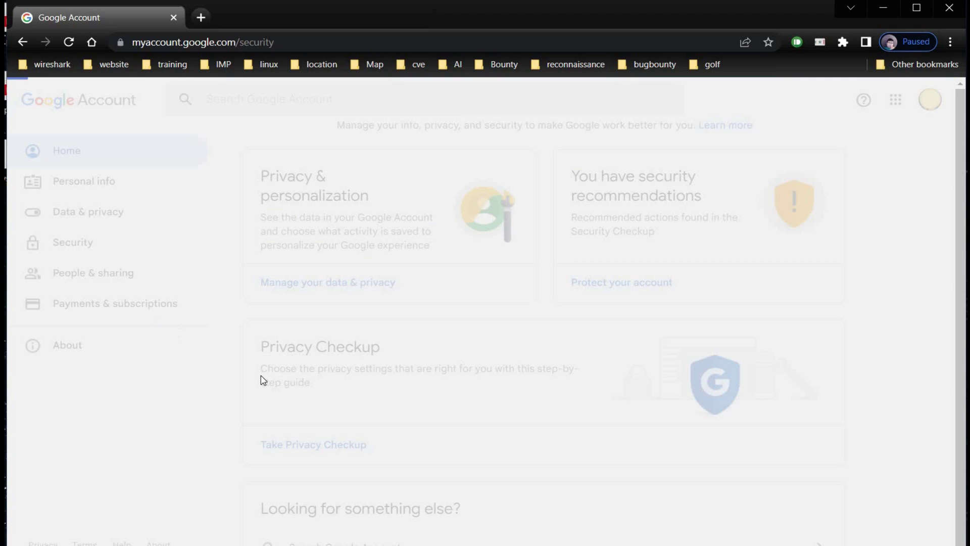